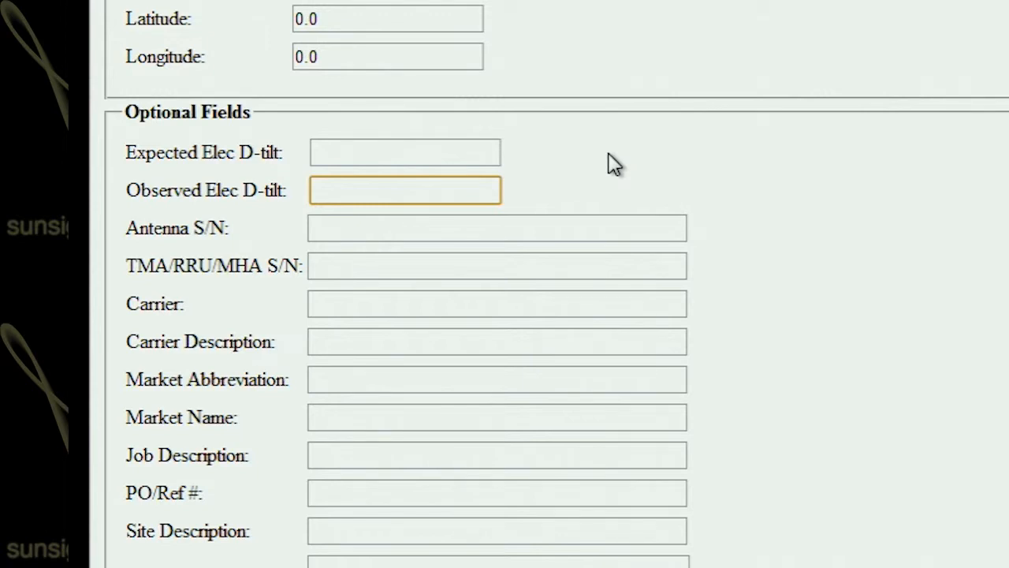
# Enter SN4455777 as the antenna serial number and "Sunsight Carrier, Inc" as the carrier.
pyautogui.press('Tab')
pyautogui.write('SN4455')
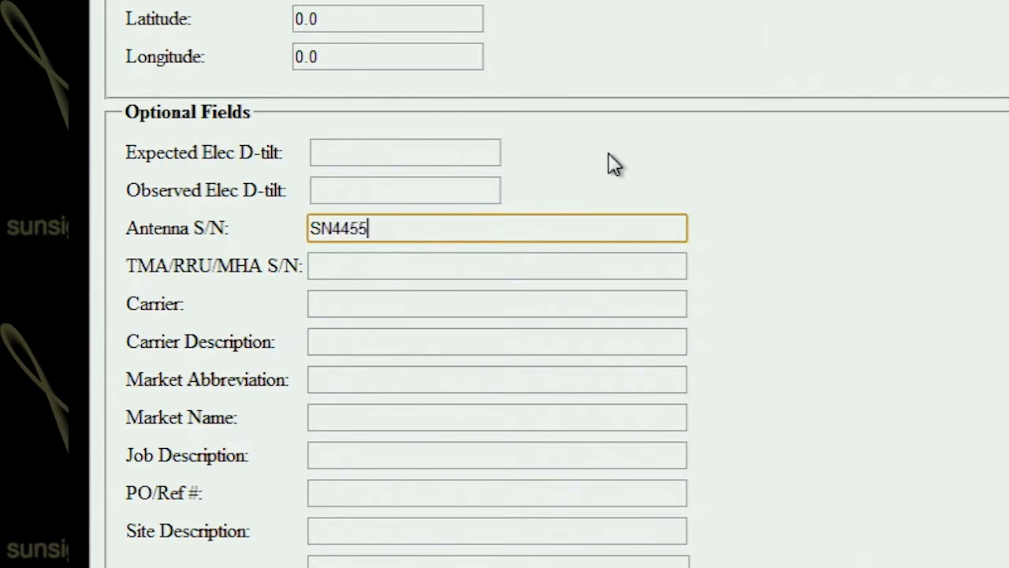
pyautogui.write('777')
pyautogui.press('Tab')
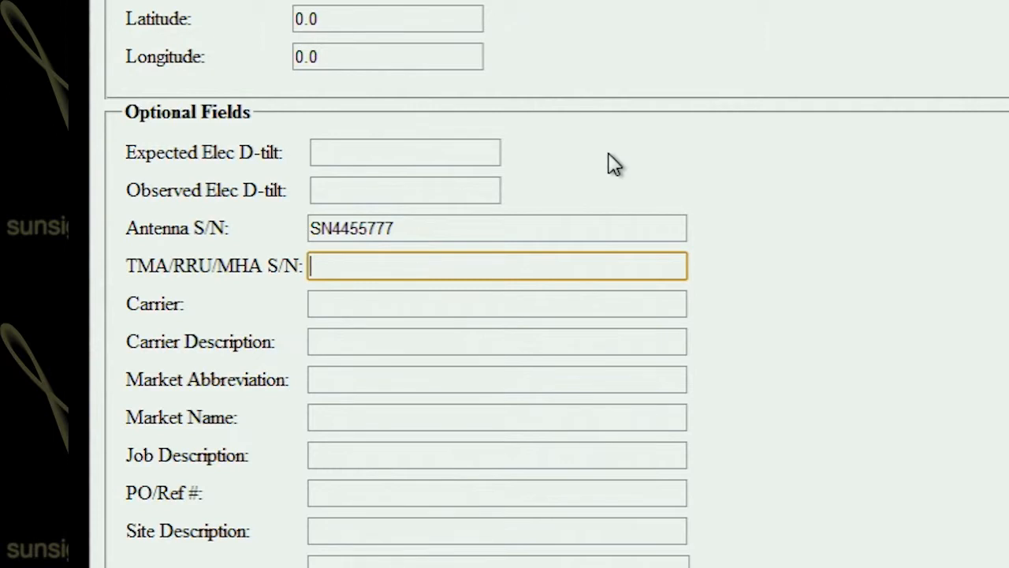
pyautogui.press('Tab')
pyautogui.write('Sunsigh')
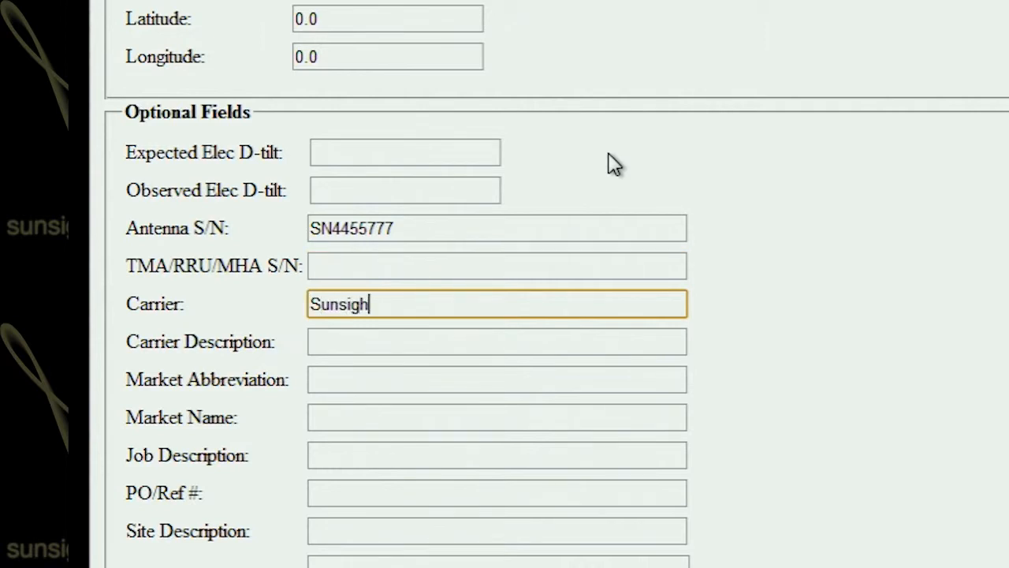
pyautogui.write('t Carrier, Inc')
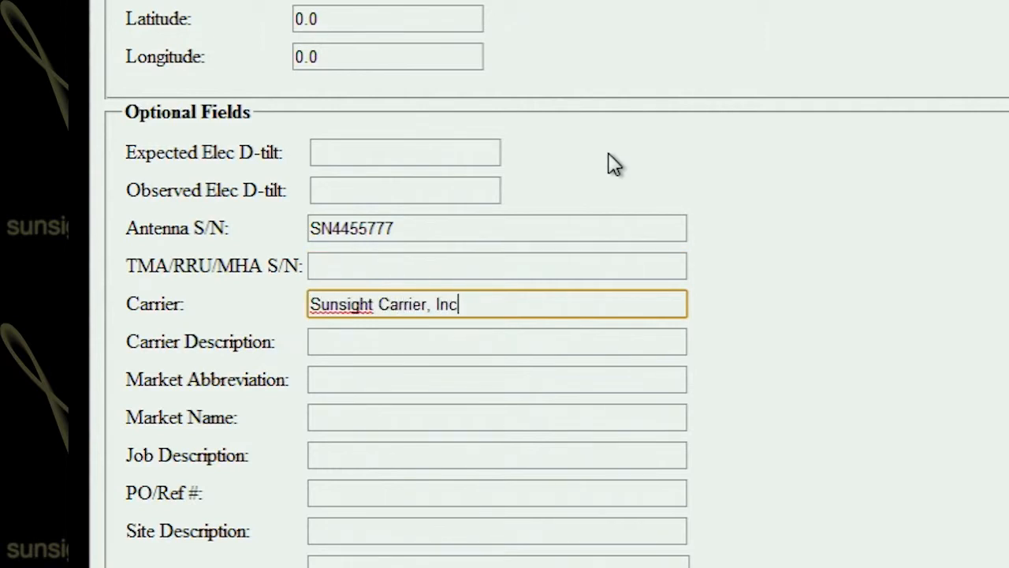
# Set the market abbreviation to ORL-NE and the market name to Orlando Northeast, leaving the carrier description blank.
pyautogui.press('Tab')
pyautogui.press('Tab')
pyautogui.write('OR')
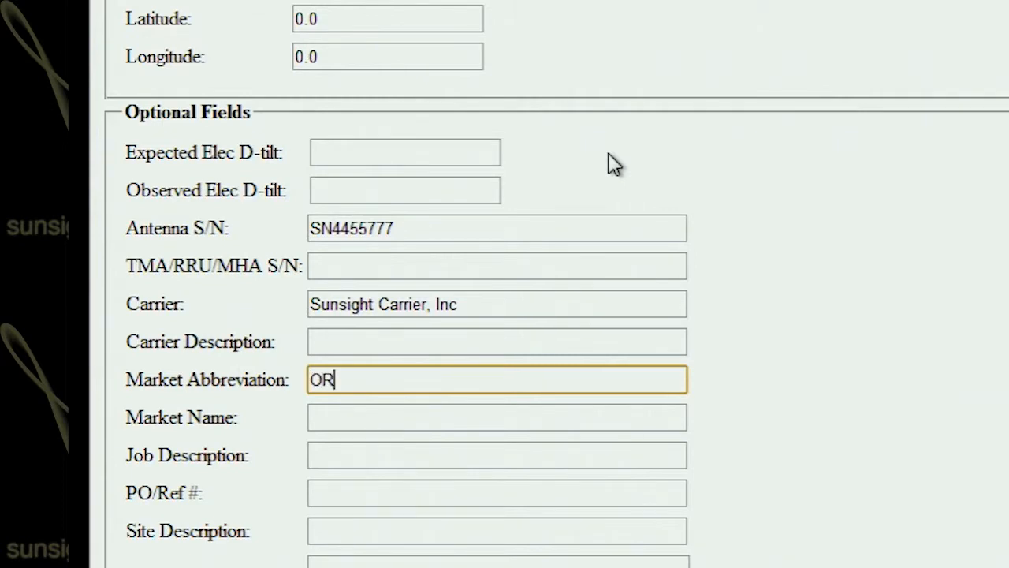
pyautogui.write('L-NE')
pyautogui.press('Tab')
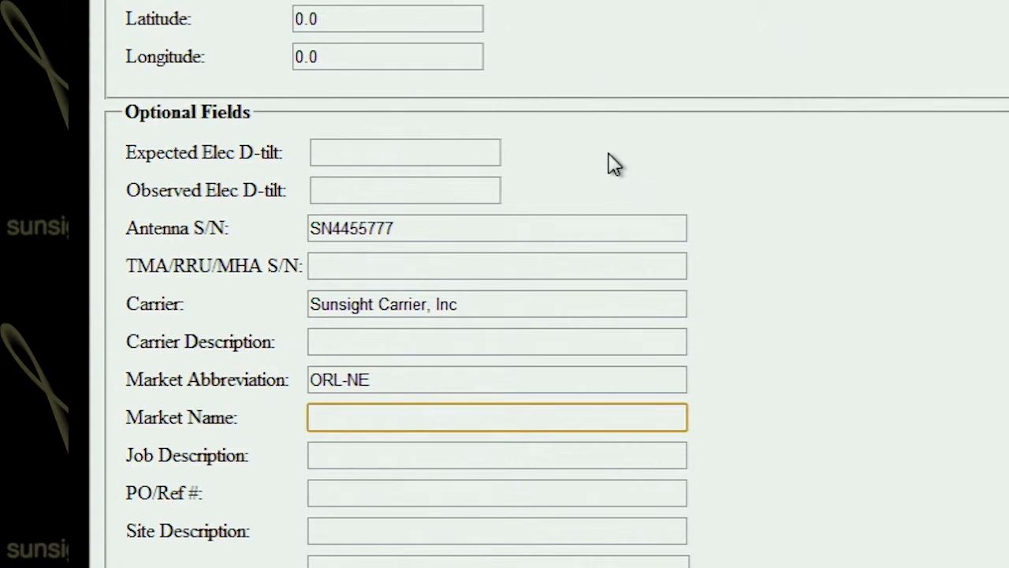
pyautogui.write('Orlando No')
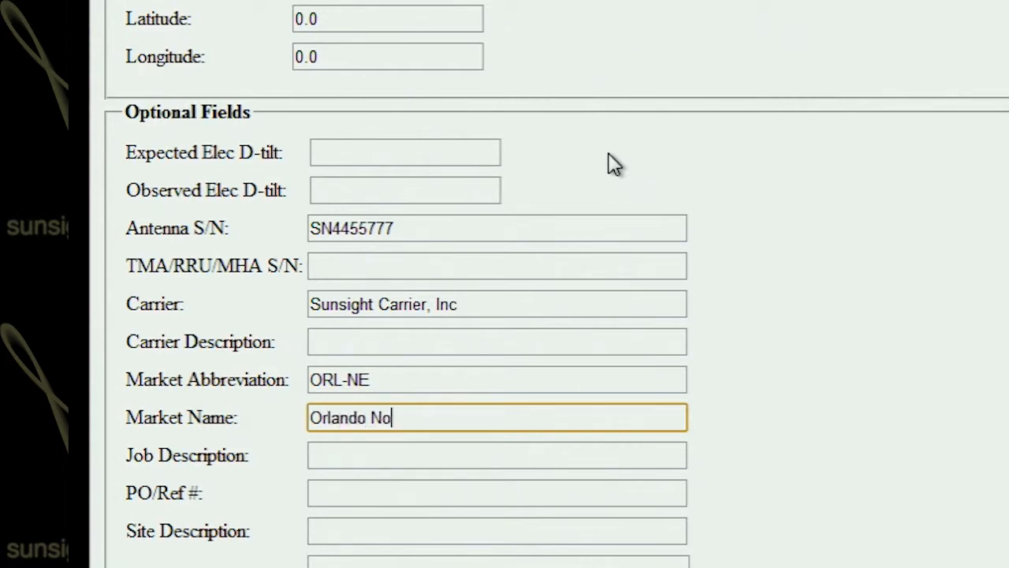
pyautogui.write('rtheast')
pyautogui.press('Tab')
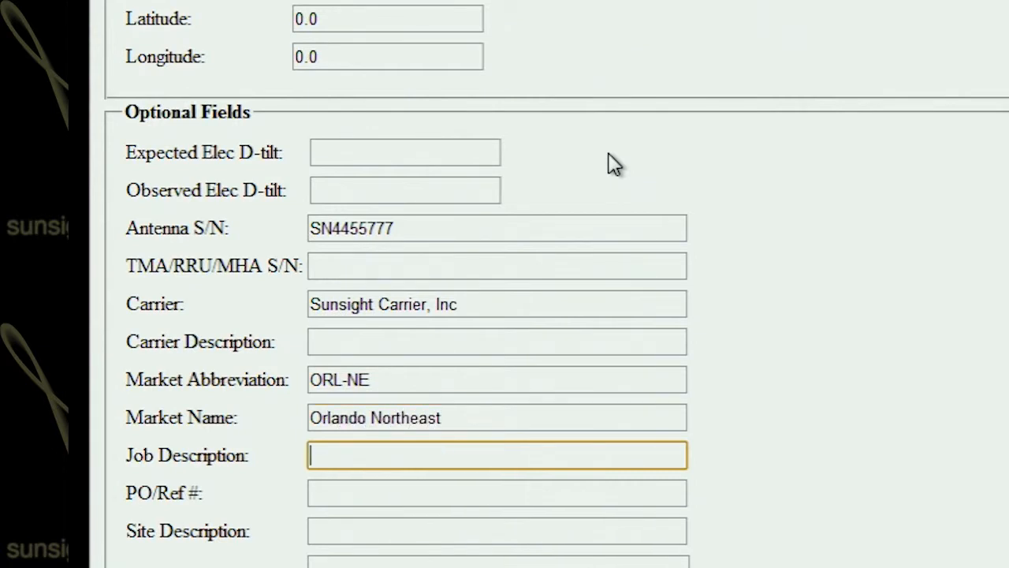
# Enter "Optimization of 3G" as the job description and fill in the PO/reference number.
pyautogui.write('Optimi')
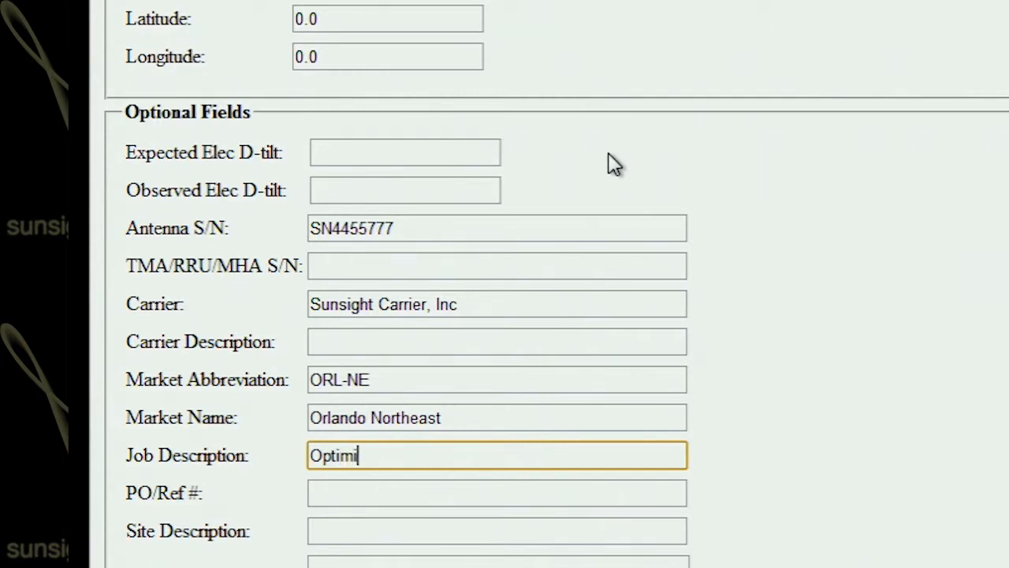
pyautogui.write('zation of 3G')
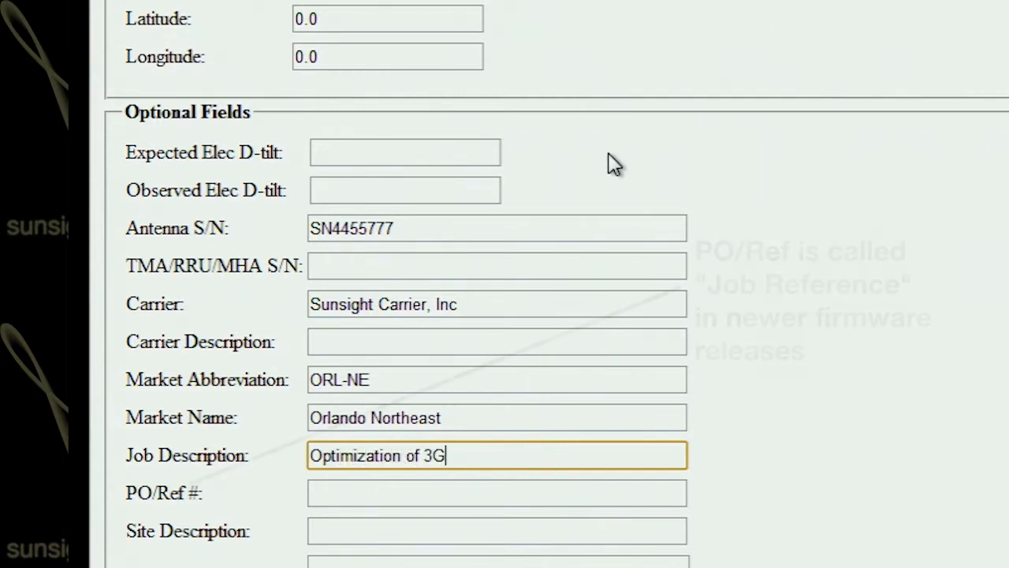
pyautogui.press('Tab')
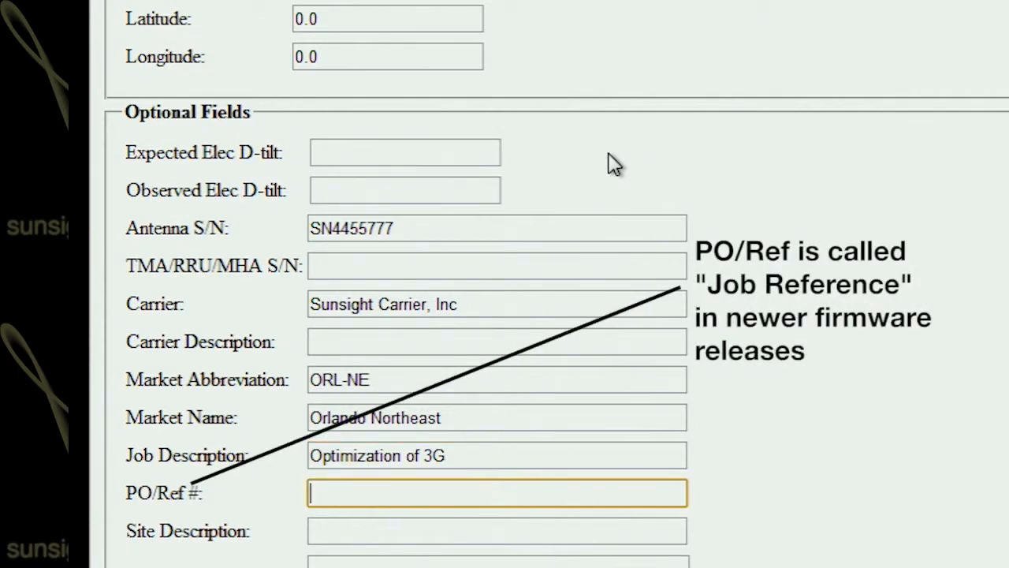
pyautogui.write('123777')
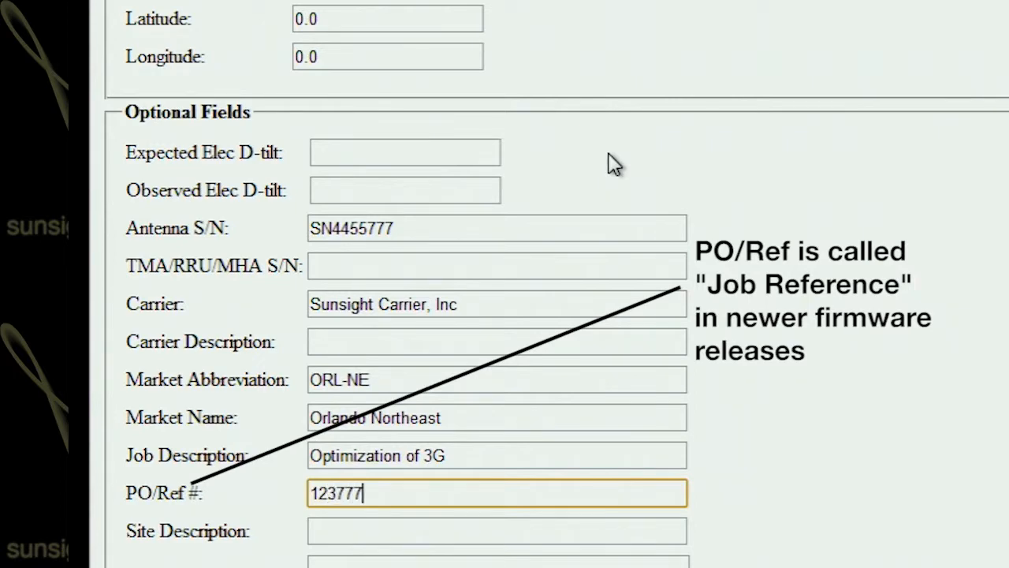
pyautogui.press('Tab')
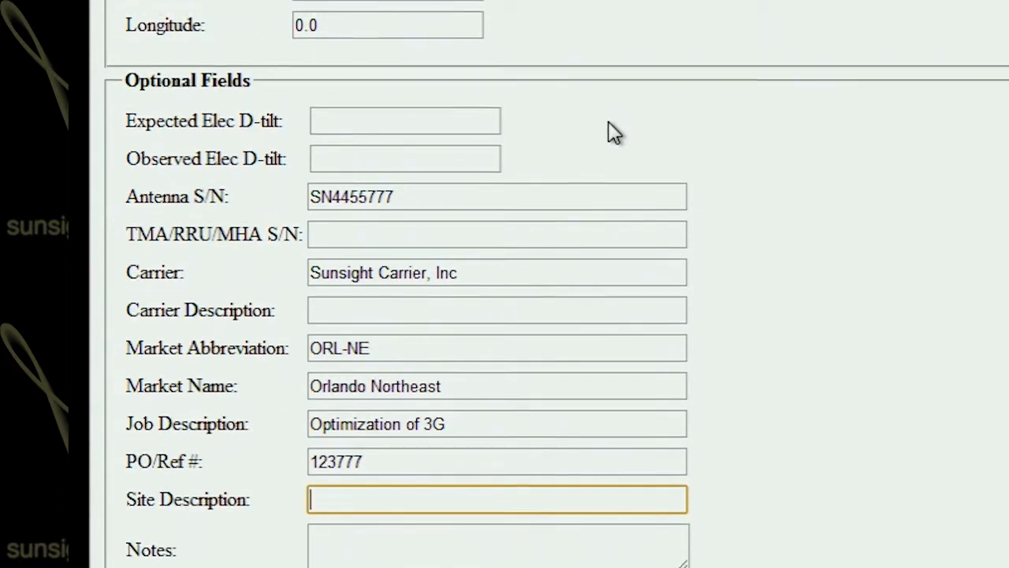
# Enter the site description "K-mart Rooftop at 17-92 and Hwy 436" and submit the profile.
pyautogui.write('K-')
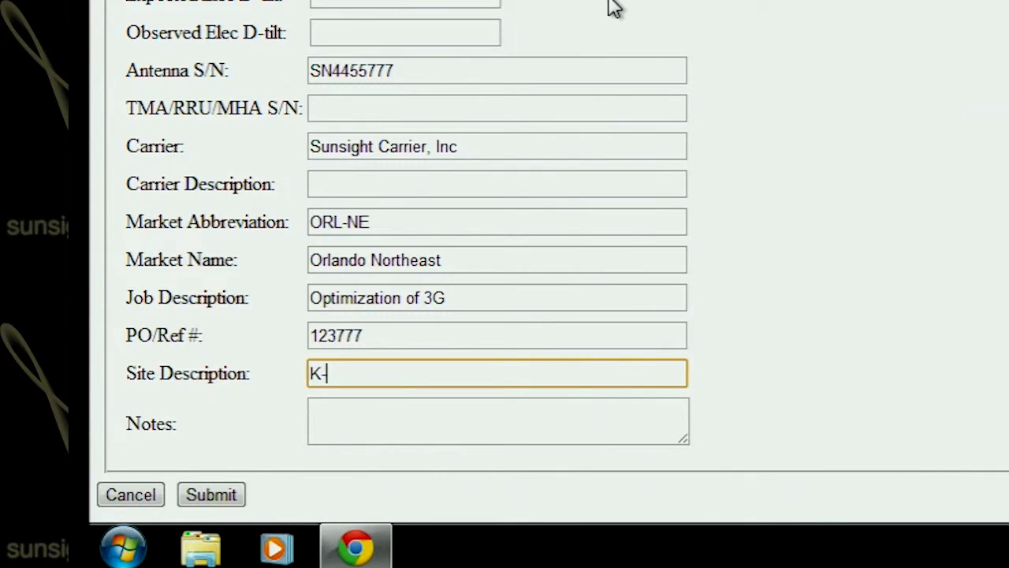
pyautogui.write('mart Ro')
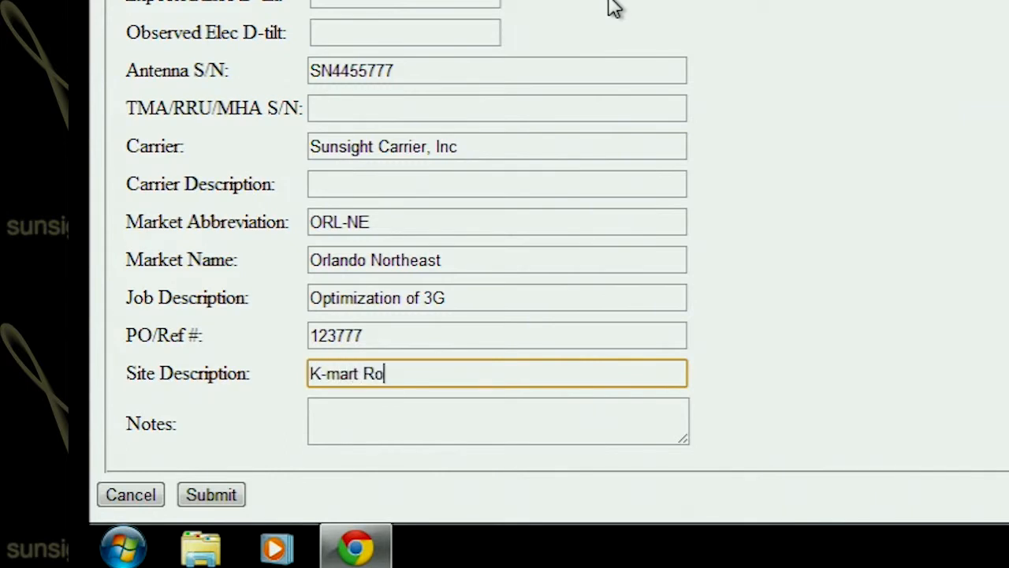
pyautogui.write('oftop at 1')
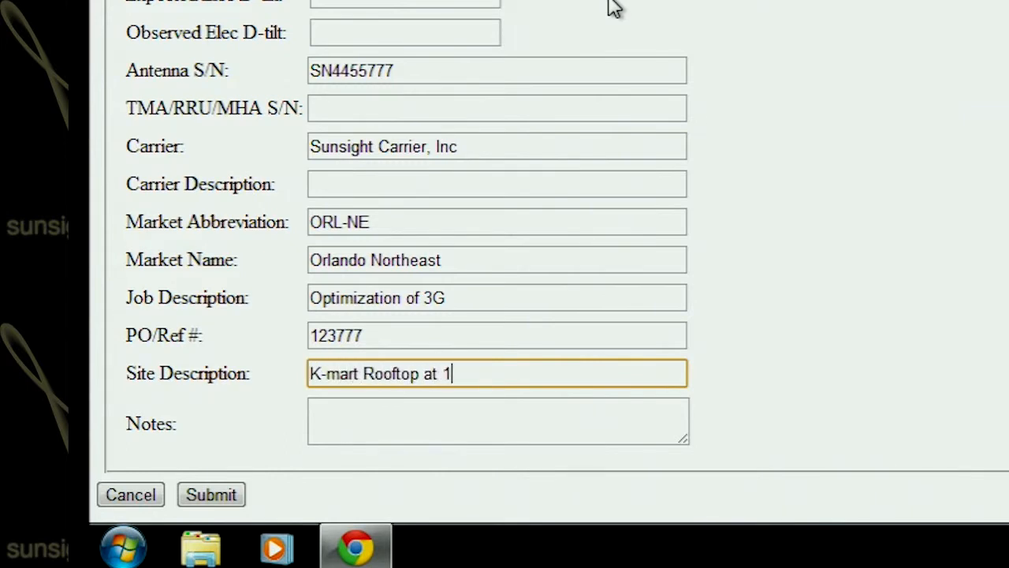
pyautogui.write('7-92 and Hwy ')
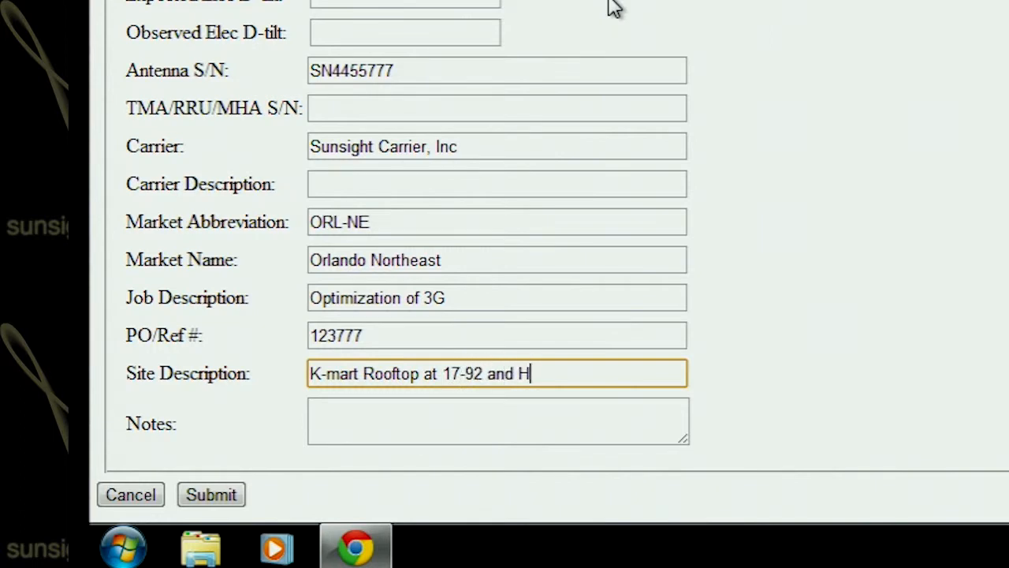
pyautogui.write('436')
pyautogui.press('Tab')
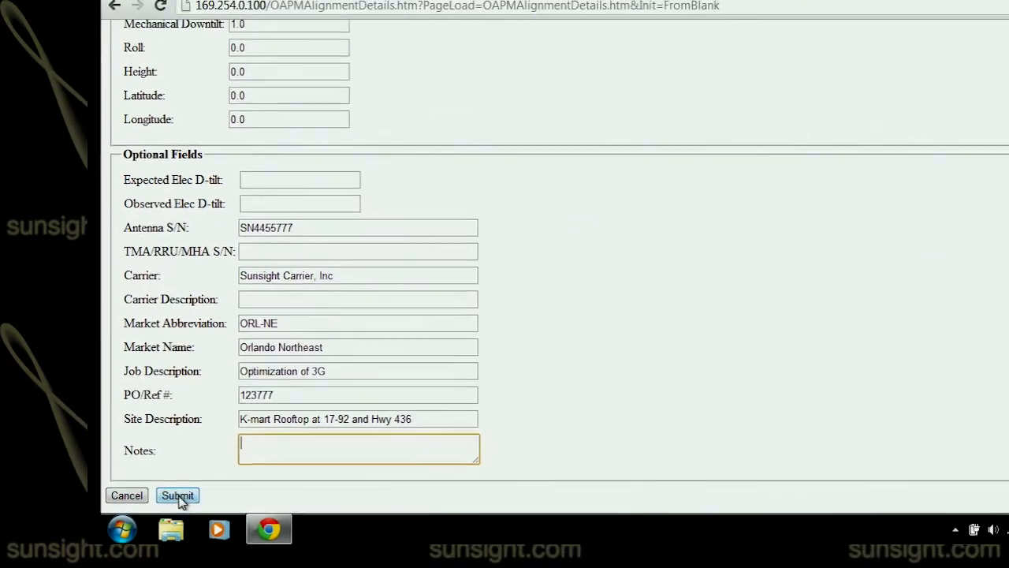
pyautogui.click(178, 496)
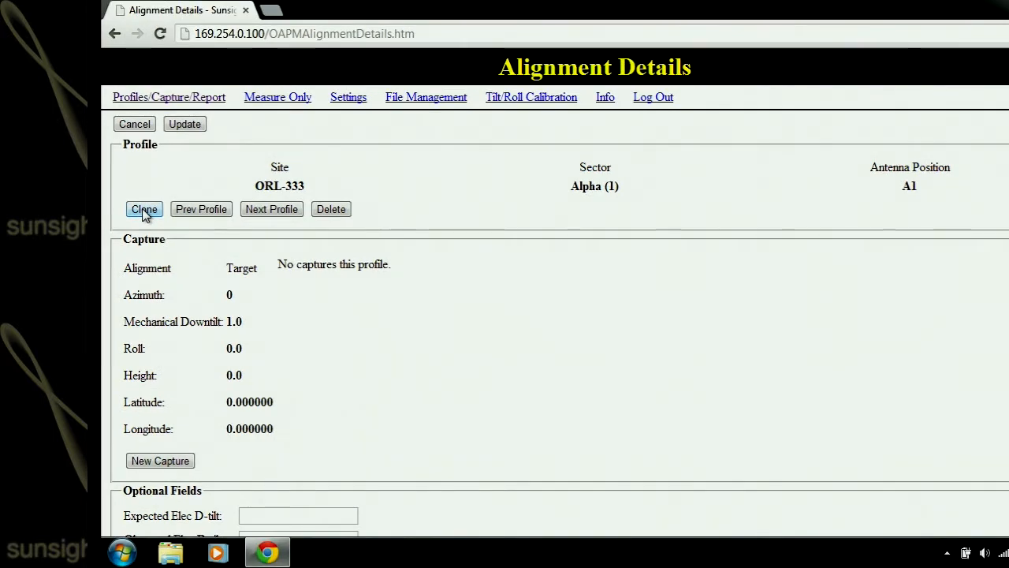
# Clone the Alpha profile of site ORL-333, setting the copy's sector to Beta (2) and antenna position to B1.
pyautogui.click(145, 210)
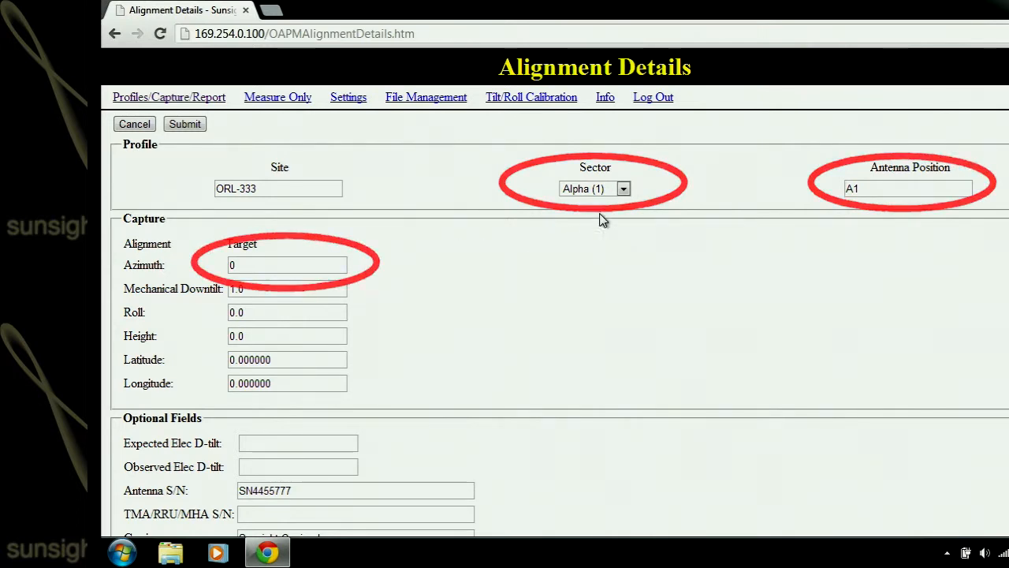
pyautogui.click(623, 190)
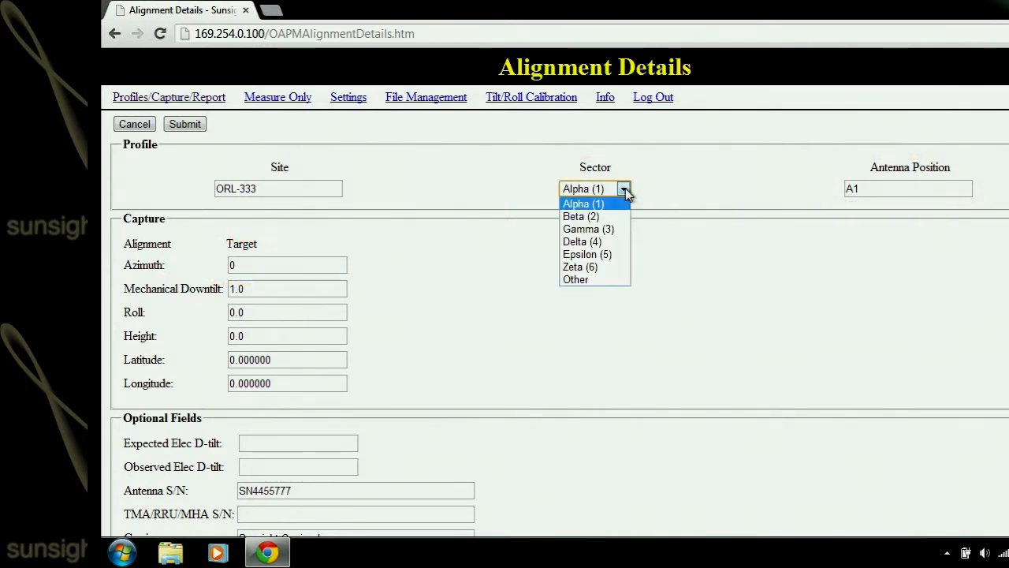
pyautogui.click(593, 216)
pyautogui.click(850, 189)
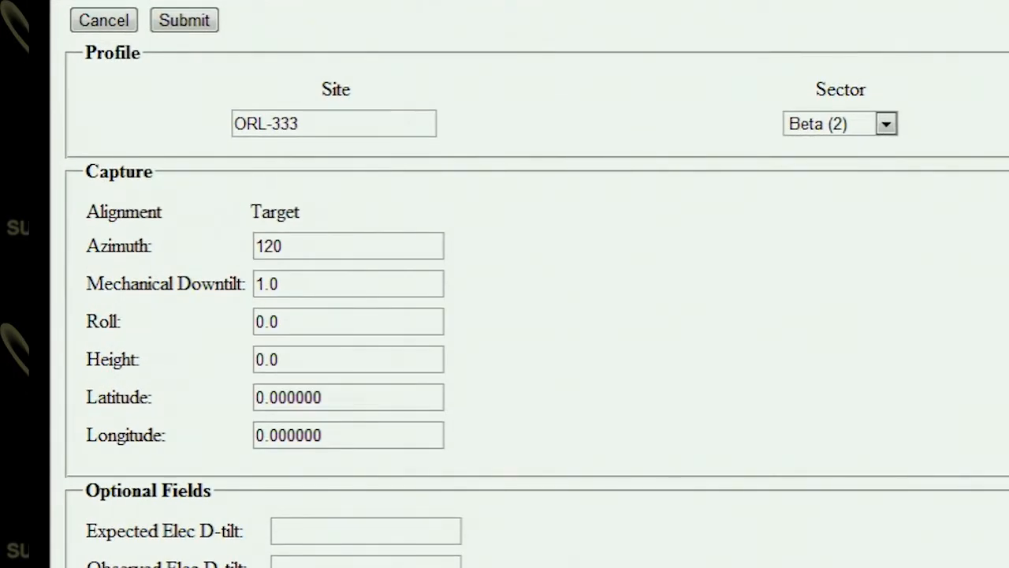
# Try a target azimuth of 125 for the Beta profile and set it back to 120.
pyautogui.press('Tab')
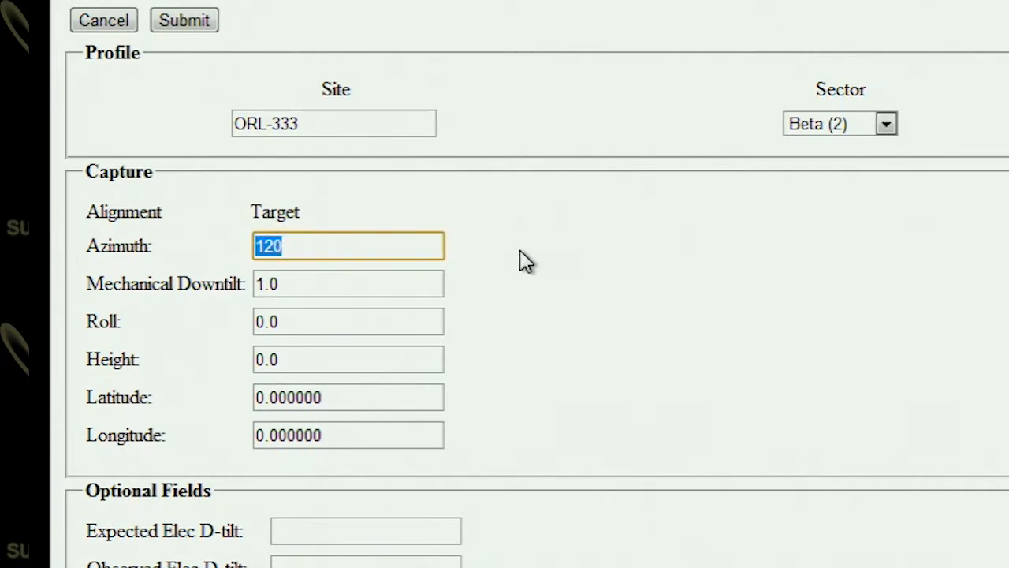
pyautogui.write('125')
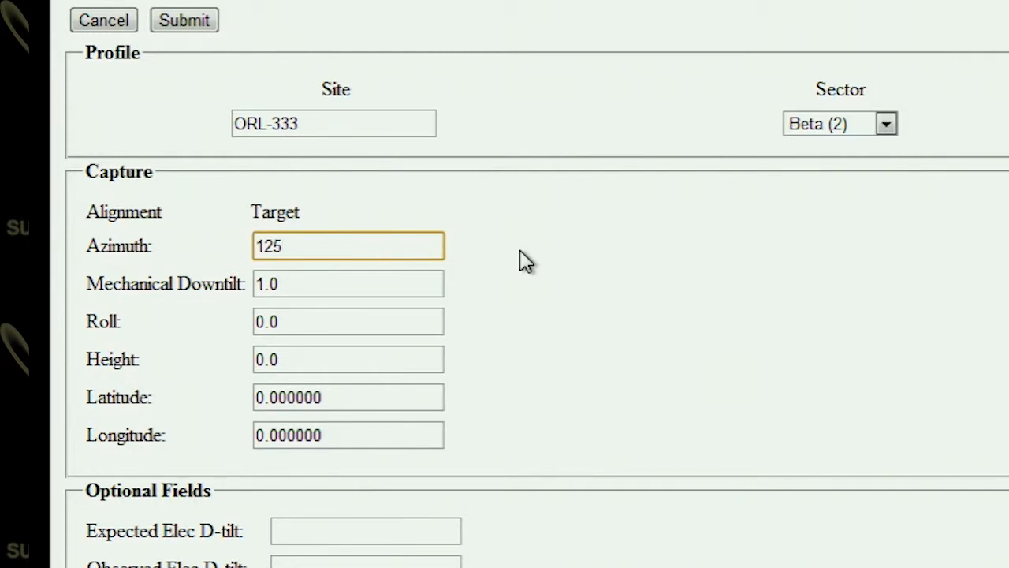
pyautogui.press('BackSpace')
pyautogui.press('BackSpace')
pyautogui.press('BackSpace')
pyautogui.write('120')
# Change the Beta profile's antenna serial number to SN4455778 and submit the profile.
pyautogui.press('Tab')
pyautogui.scroll(-5, 628, 311)
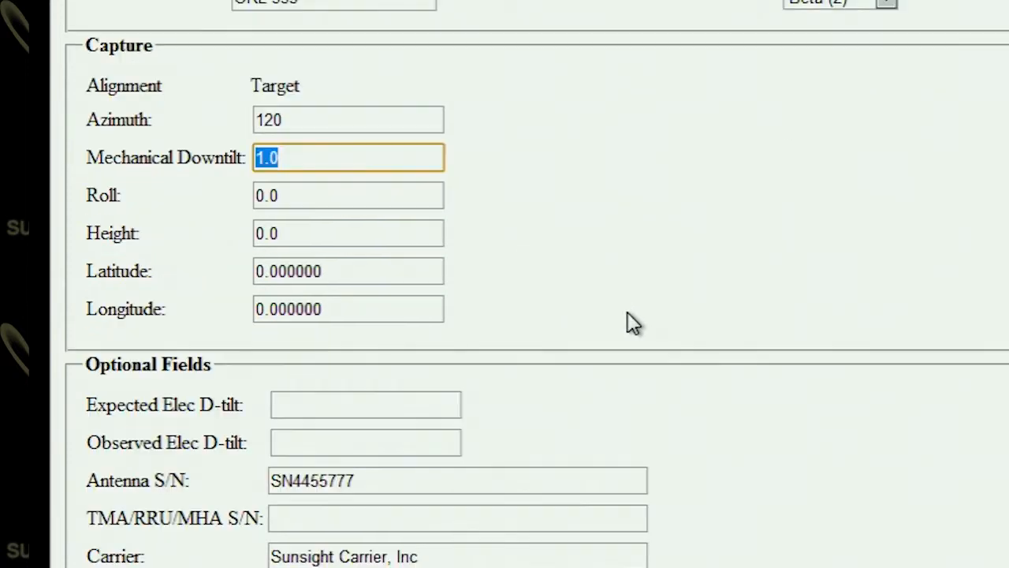
pyautogui.press('Tab')
pyautogui.press('Tab')
pyautogui.press('Tab')
pyautogui.click(385, 228)
pyautogui.press('BackSpace')
pyautogui.write('8')
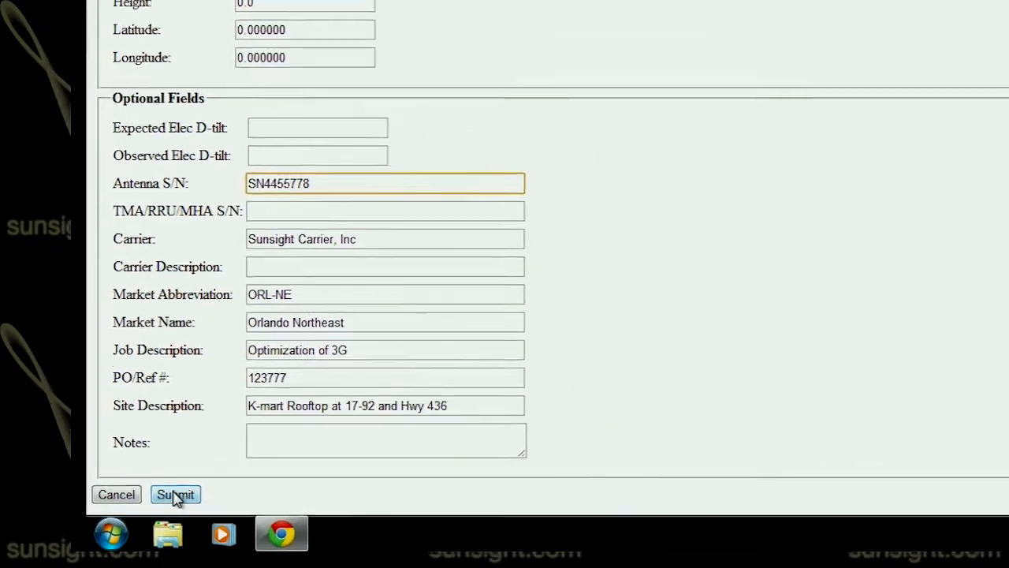
pyautogui.click(175, 494)
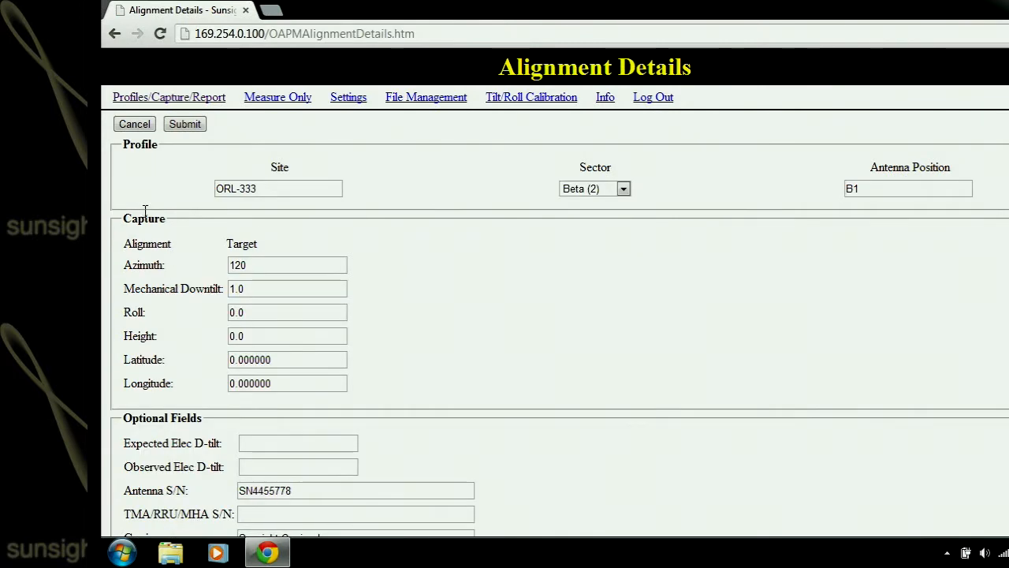
# Set the newly cloned profile's sector to Gamma (3) and its antenna position to G1.
pyautogui.click(622, 190)
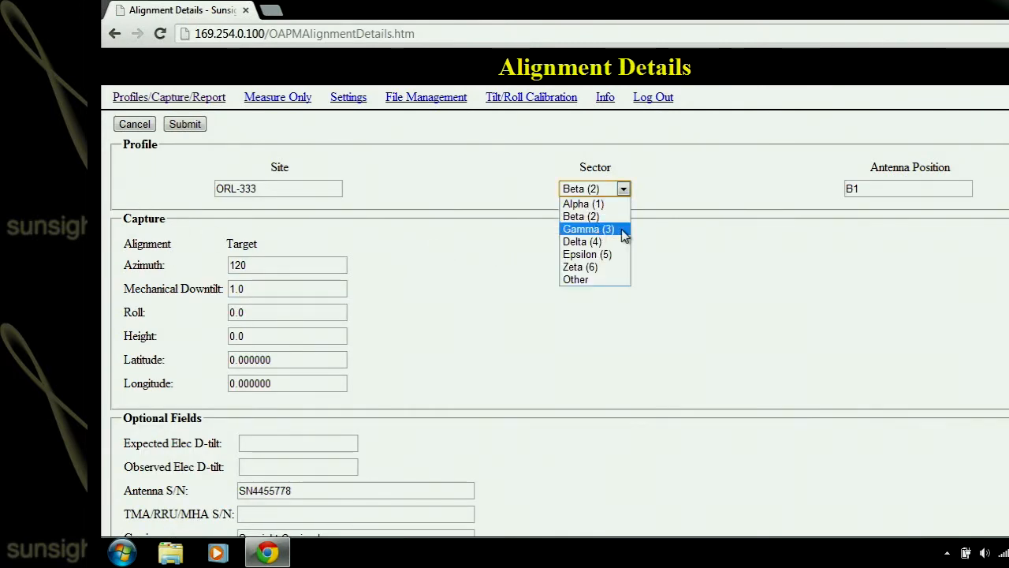
pyautogui.click(601, 229)
pyautogui.click(852, 189)
pyautogui.press('BackSpace')
pyautogui.write('G')
pyautogui.press('Tab')
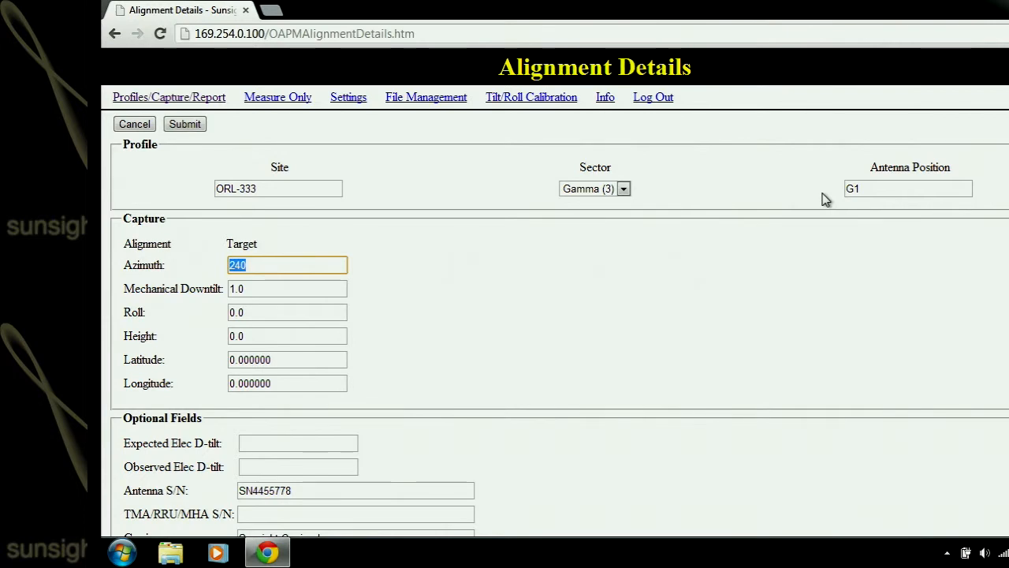
# Change the Gamma profile's antenna serial number to SN4455779, keeping the target alignment values.
pyautogui.press('Tab')
pyautogui.press('Tab')
pyautogui.press('Tab')
pyautogui.press('Tab')
pyautogui.press('Tab')
pyautogui.press('Tab')
pyautogui.press('Tab')
pyautogui.press('Tab')
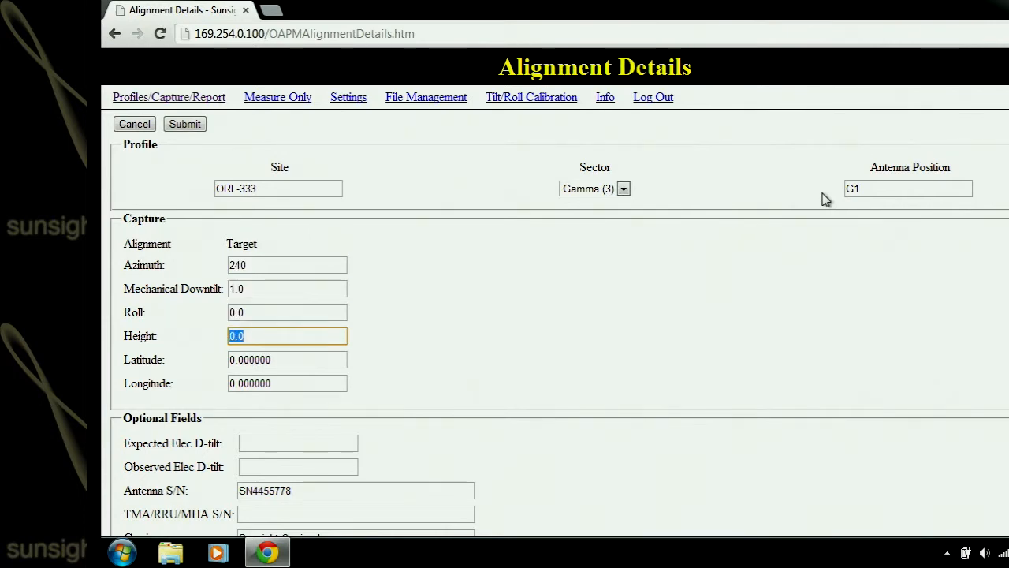
pyautogui.press('End')
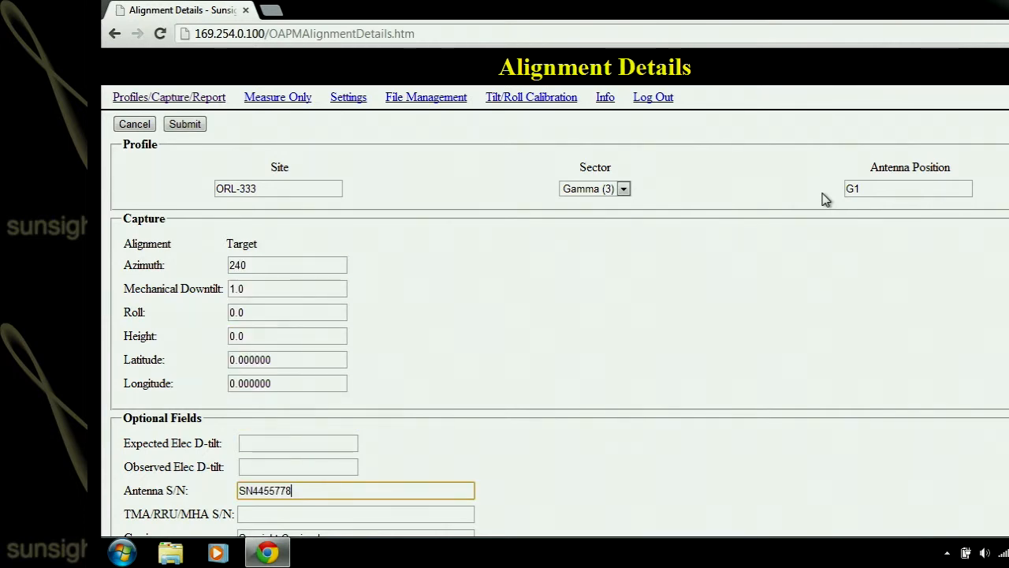
pyautogui.write('9')
# Submit the Gamma profile with its remaining optional fields as cloned and return to the profiles, captures and reports page.
pyautogui.press('Tab')
pyautogui.press('Tab')
pyautogui.press('Tab')
pyautogui.press('Tab')
pyautogui.press('Tab')
pyautogui.press('Tab')
pyautogui.press('Tab')
pyautogui.press('Tab')
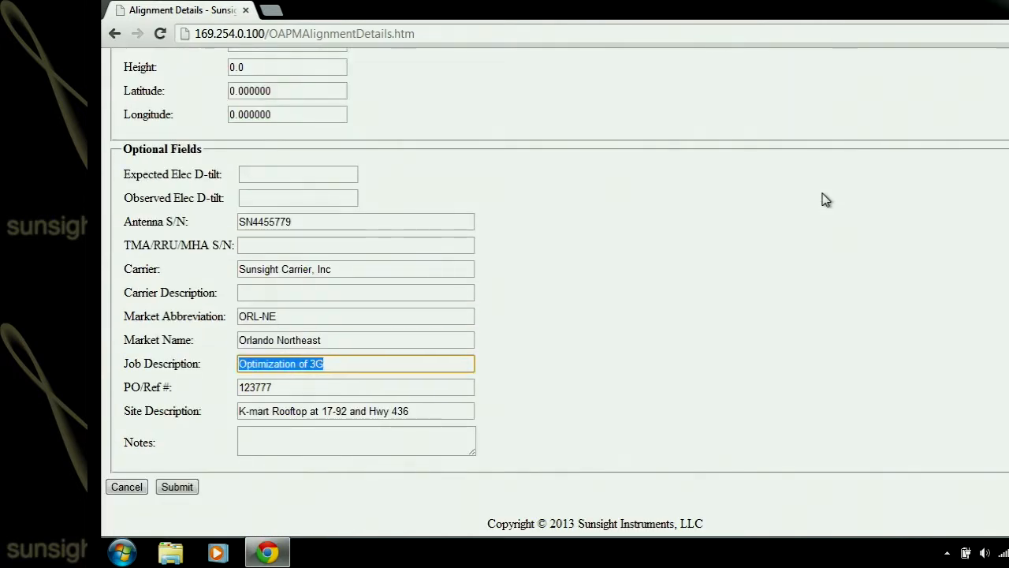
pyautogui.press('Tab')
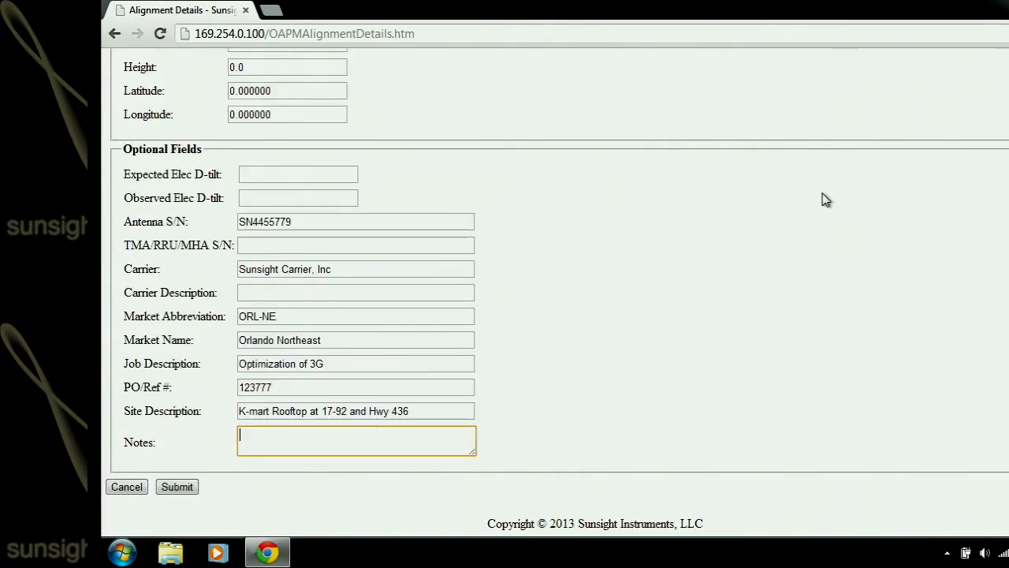
pyautogui.click(178, 487)
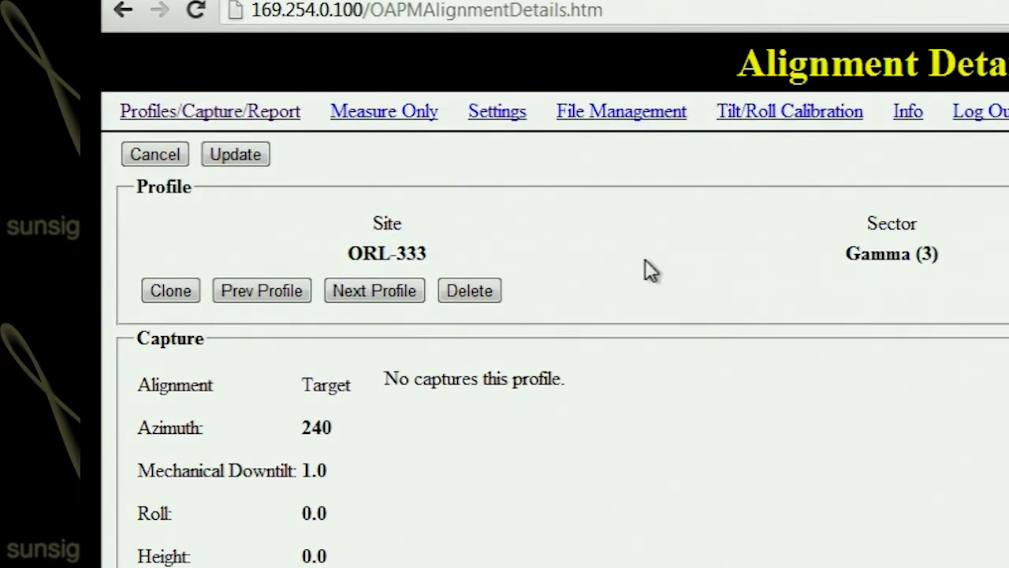
pyautogui.click(282, 118)
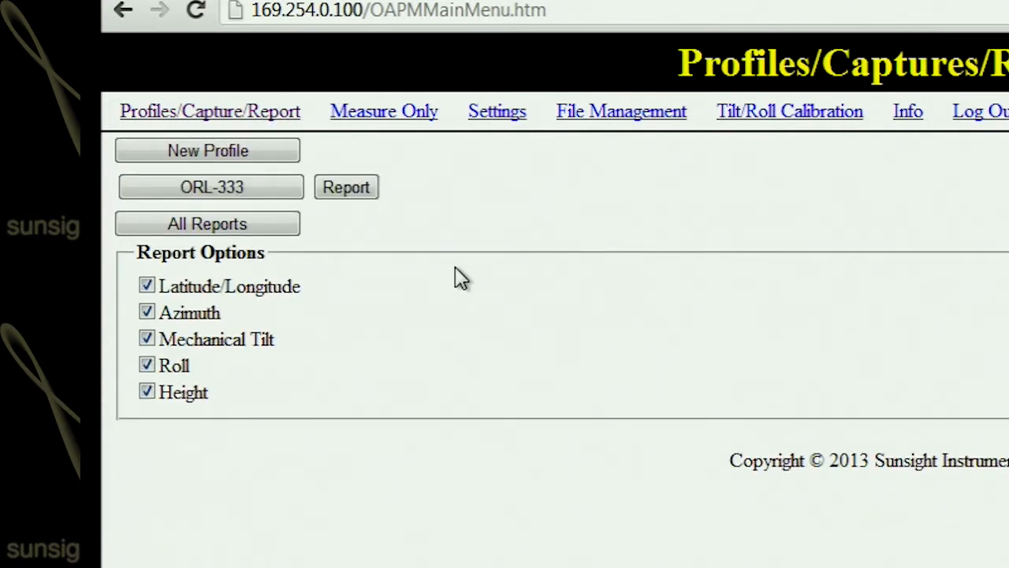
# Open the ORL-333 site's alignment details and page through its sector profiles from Alpha to Beta to Gamma.
pyautogui.click(269, 196)
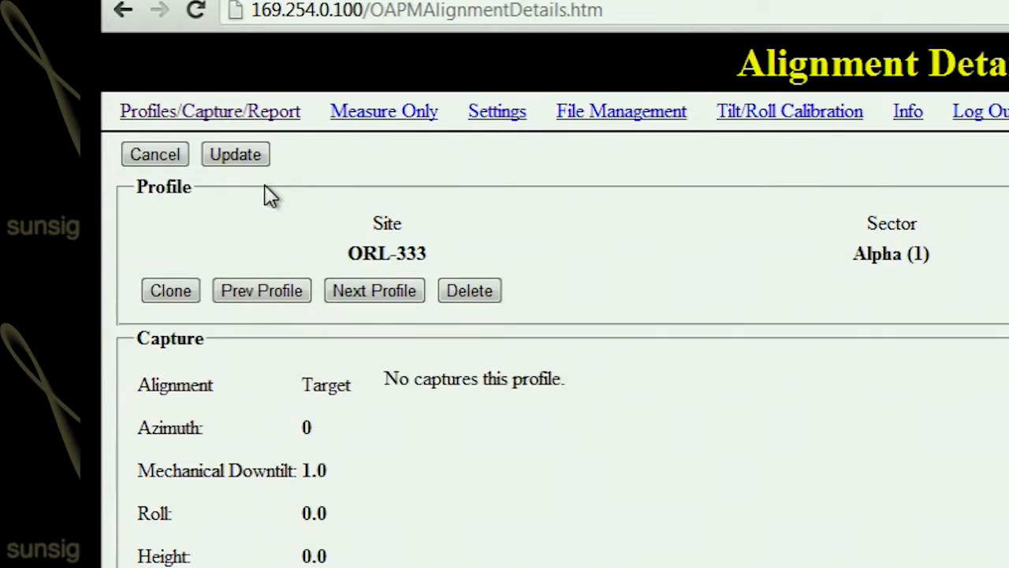
pyautogui.scroll(-3, 288, 187)
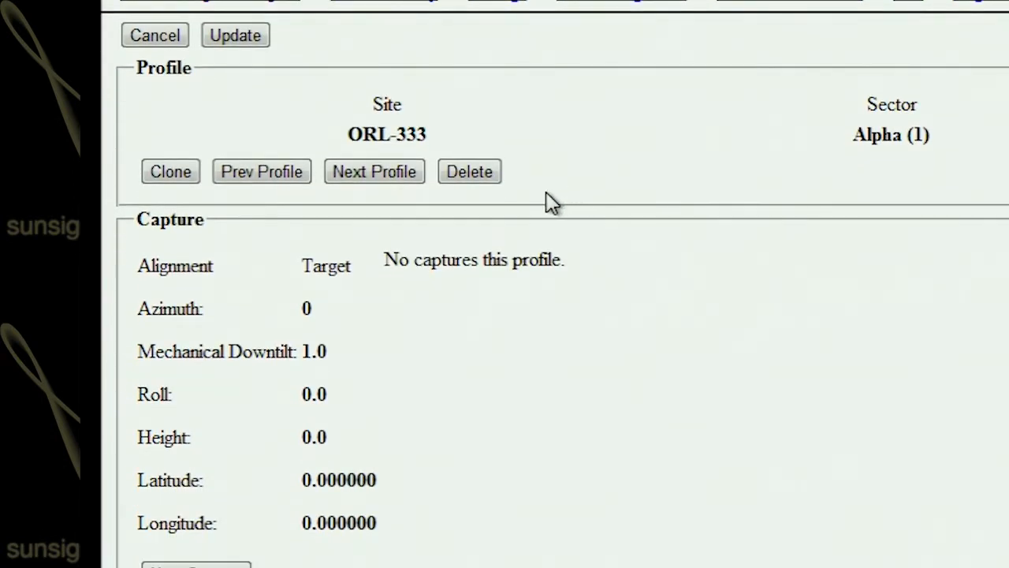
pyautogui.click(369, 173)
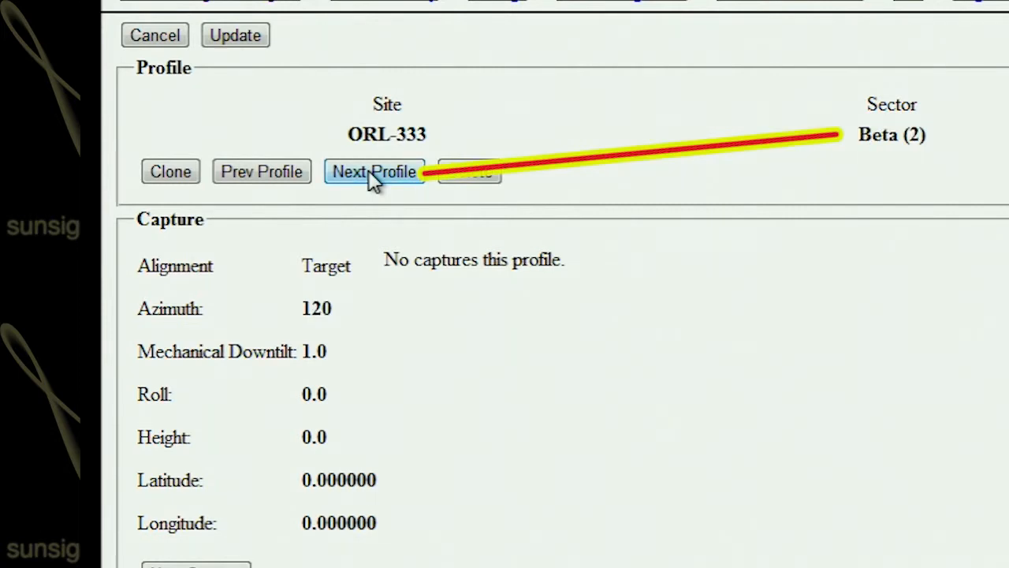
pyautogui.click(373, 175)
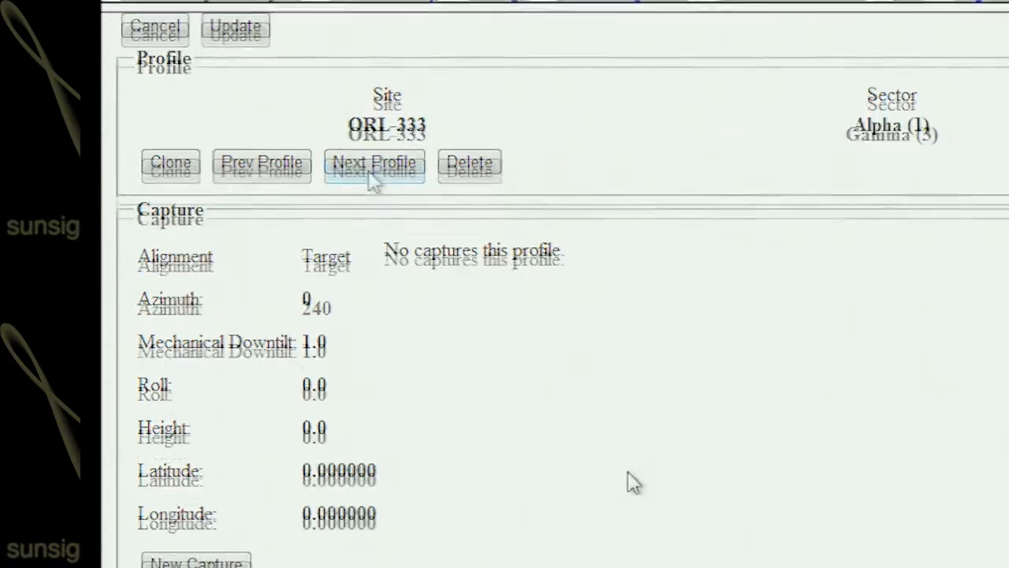
# Add the note "Note goes here." to the Alpha profile's optional fields, update the profile and check the saved note.
pyautogui.scroll(-7, 670, 462)
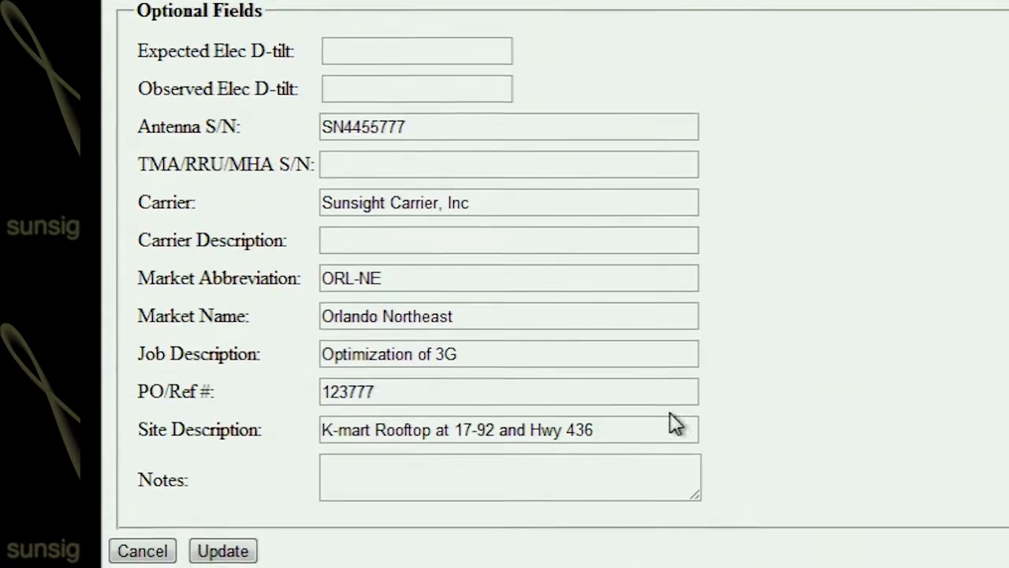
pyautogui.click(653, 467)
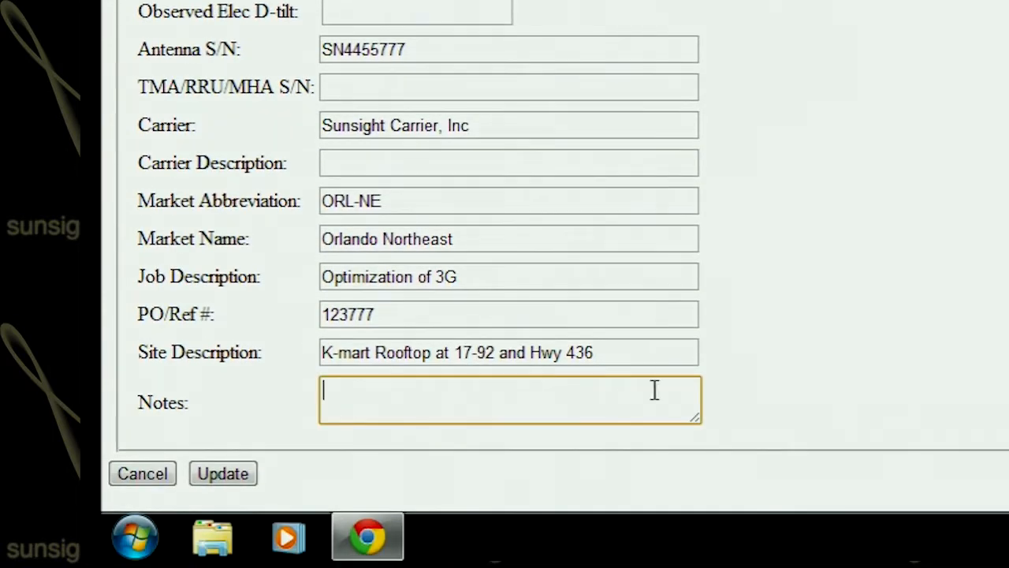
pyautogui.write('Note goes here.')
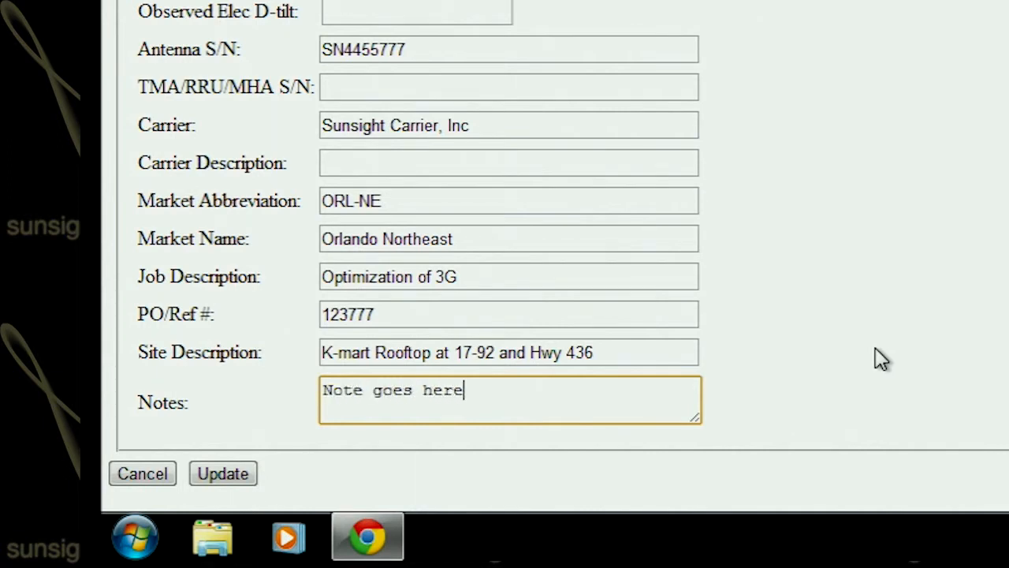
pyautogui.click(229, 474)
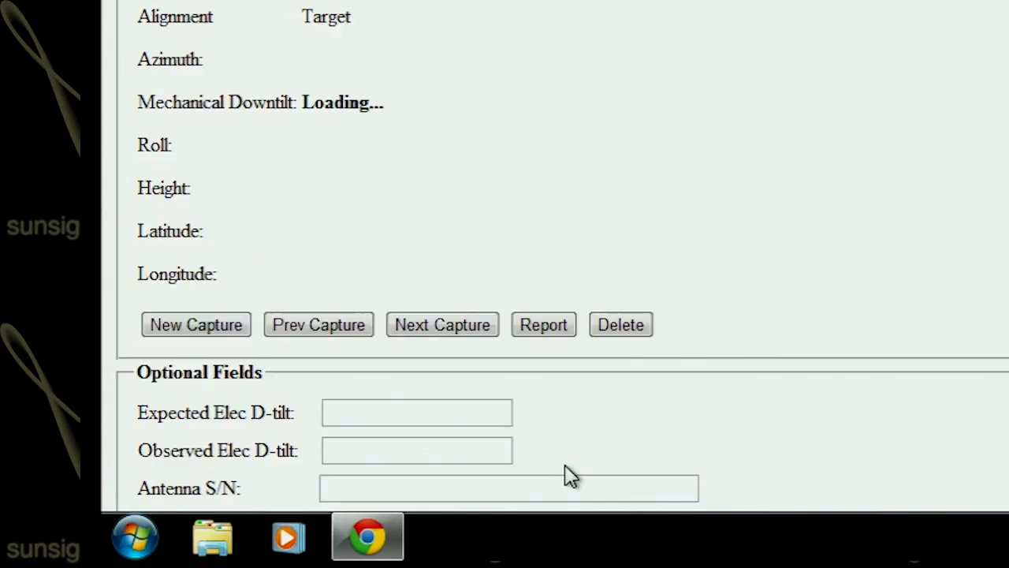
pyautogui.scroll(-4, 769, 378)
pyautogui.scroll(-2, 771, 380)
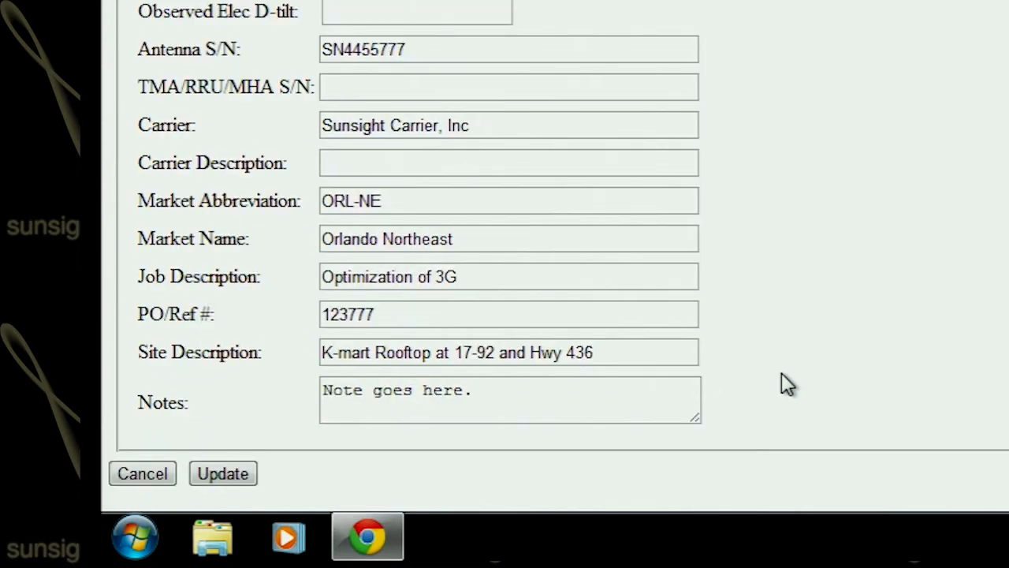